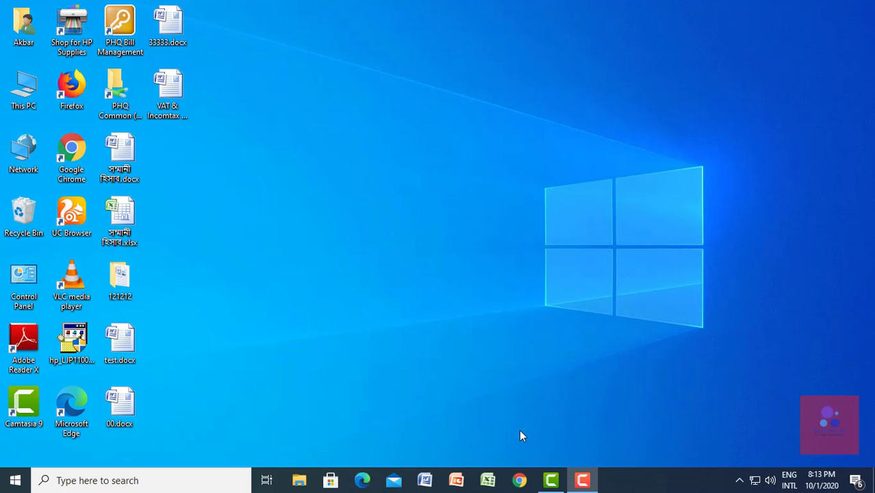
# Step: Launch Chrome and search Google for 'create gmail account' using the autocomplete suggestion
pyautogui.click(519, 480)
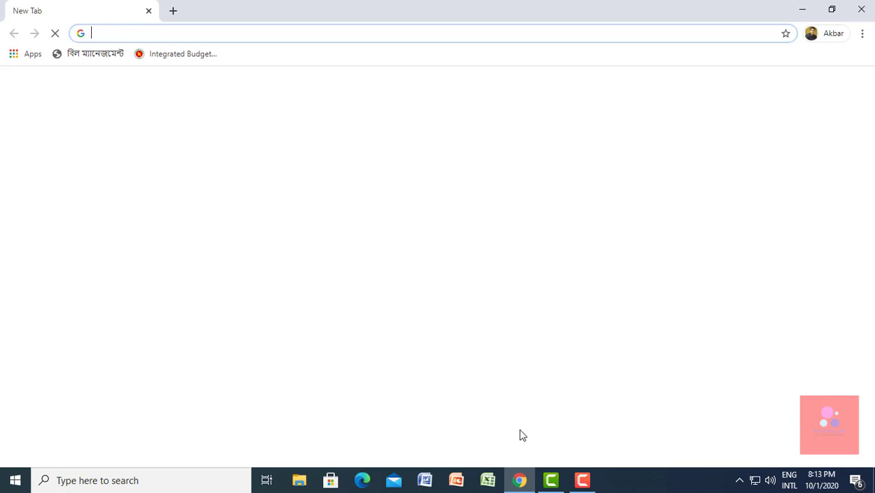
pyautogui.click(407, 270)
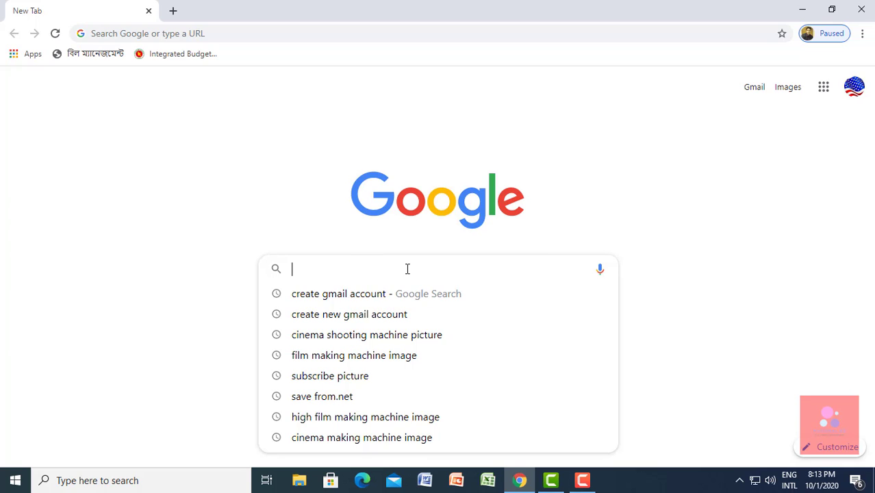
pyautogui.write('create gmail account')
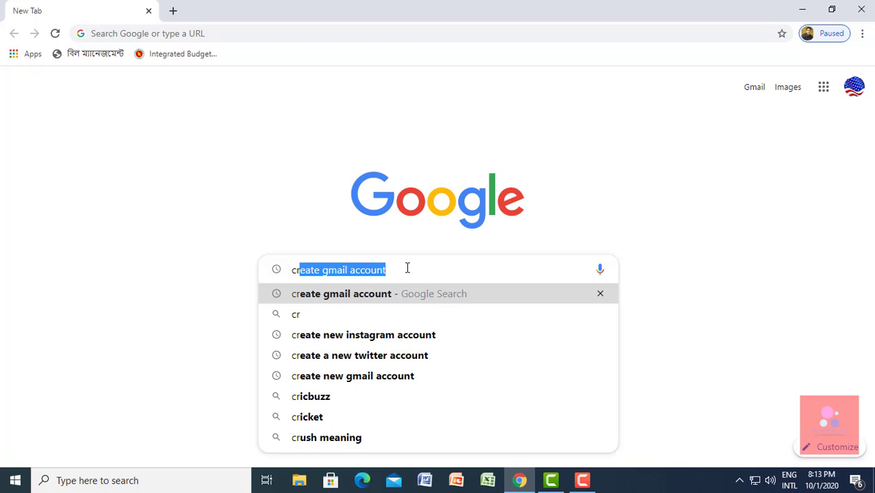
pyautogui.press('Return')
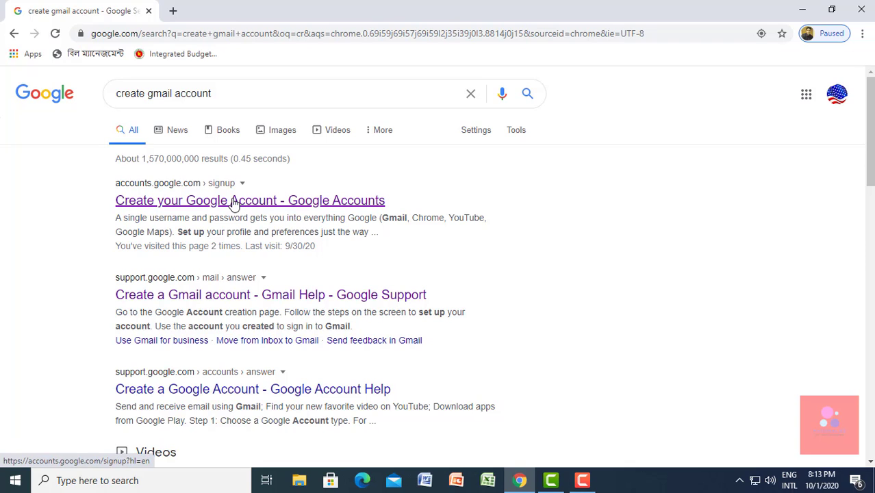
# Step: Open the Create your Google Account form and enter the first name, last name and a custom username
pyautogui.click(239, 202)
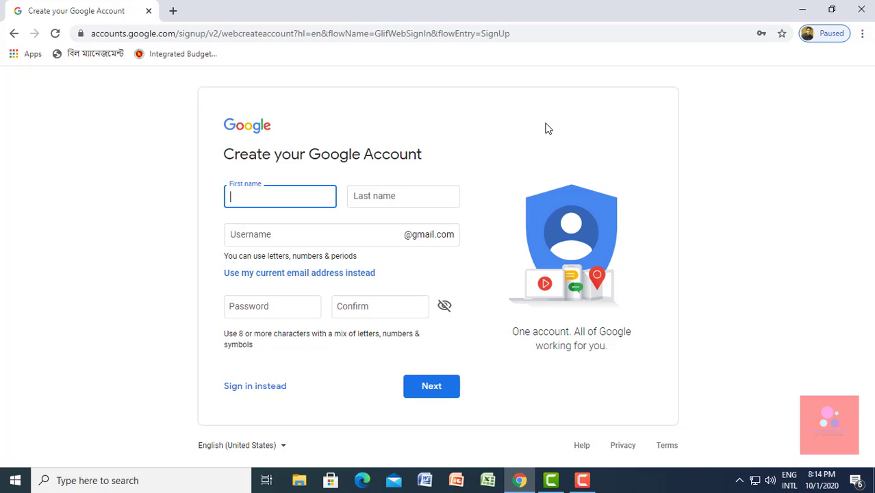
pyautogui.click(393, 197)
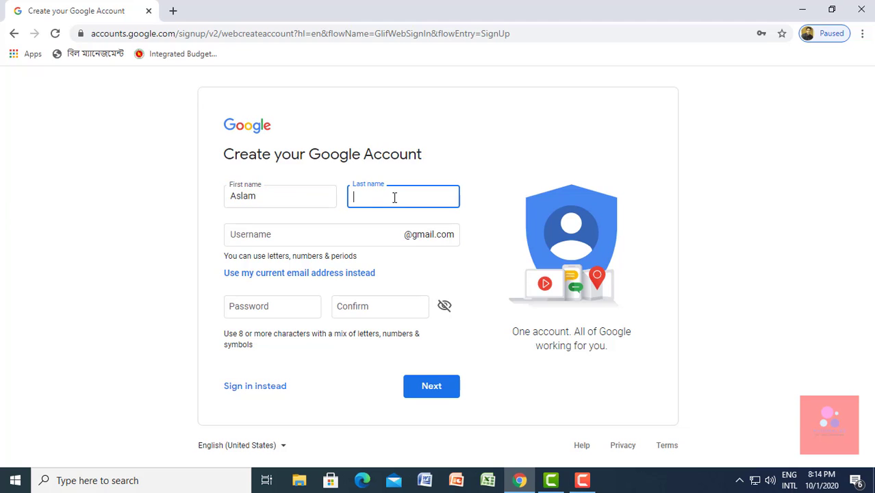
pyautogui.click(296, 234)
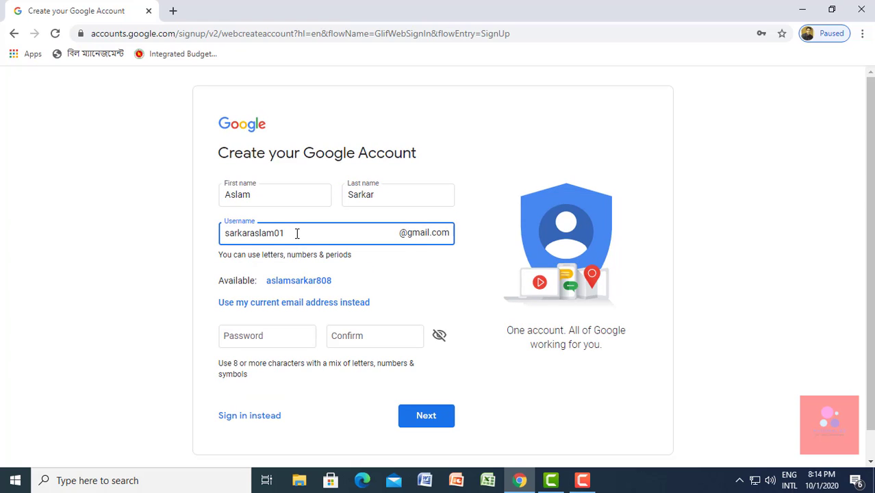
pyautogui.press('BackSpace')
pyautogui.press('BackSpace')
pyautogui.press('BackSpace')
pyautogui.press('BackSpace')
pyautogui.press('BackSpace')
pyautogui.press('BackSpace')
pyautogui.press('BackSpace')
pyautogui.press('BackSpace')
pyautogui.press('BackSpace')
pyautogui.press('BackSpace')
pyautogui.press('BackSpace')
pyautogui.press('BackSpace')
pyautogui.press('BackSpace')
# Step: Enter the account password, shown as plain text, and type it again in Confirm
pyautogui.scroll(-1, 325, 265)
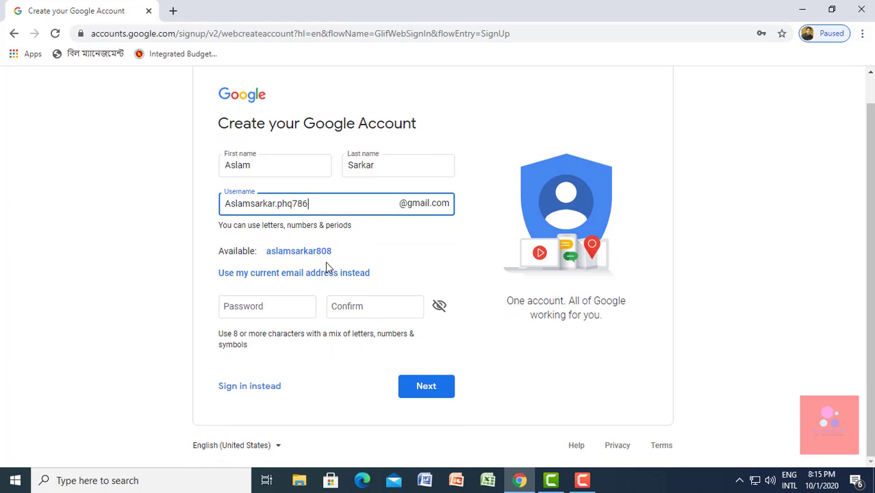
pyautogui.click(287, 309)
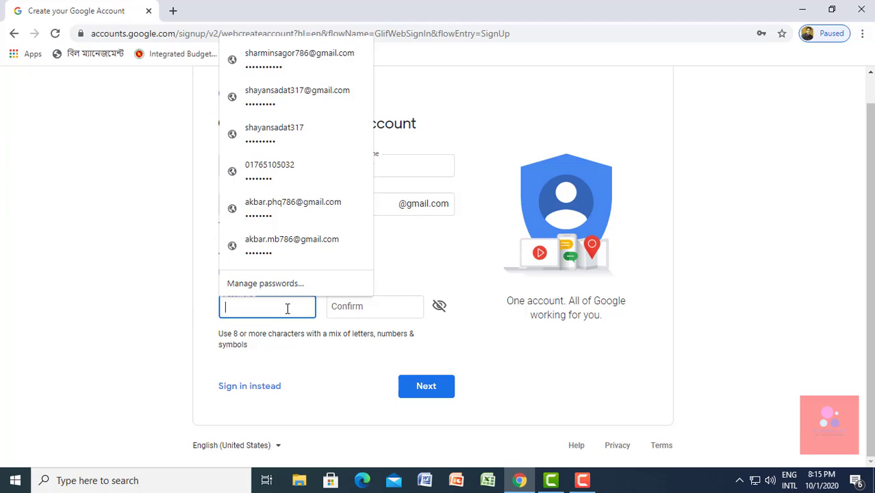
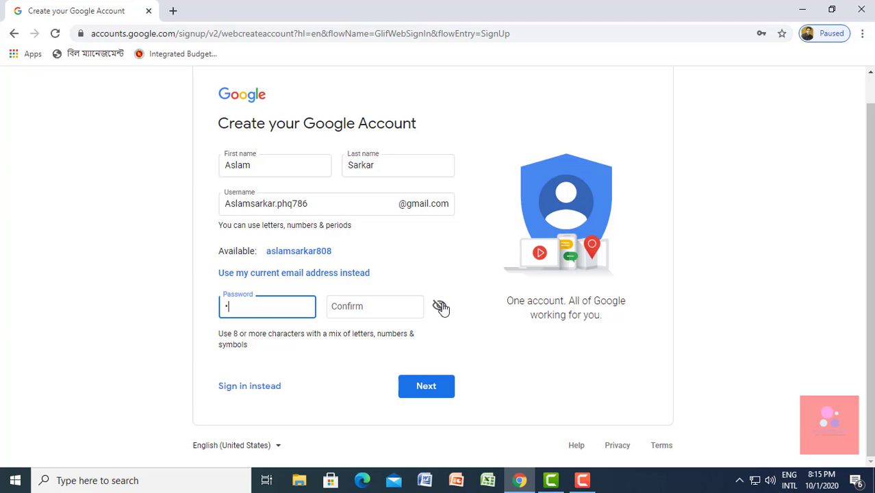
pyautogui.click(440, 307)
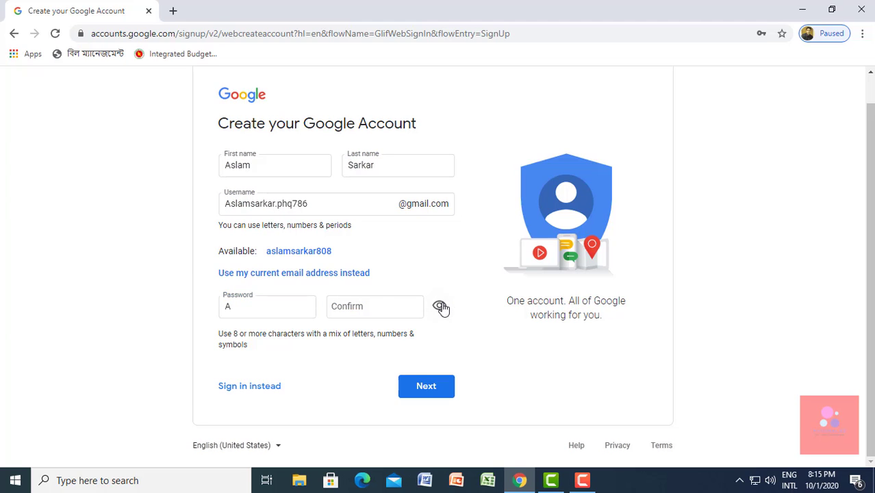
pyautogui.click(265, 308)
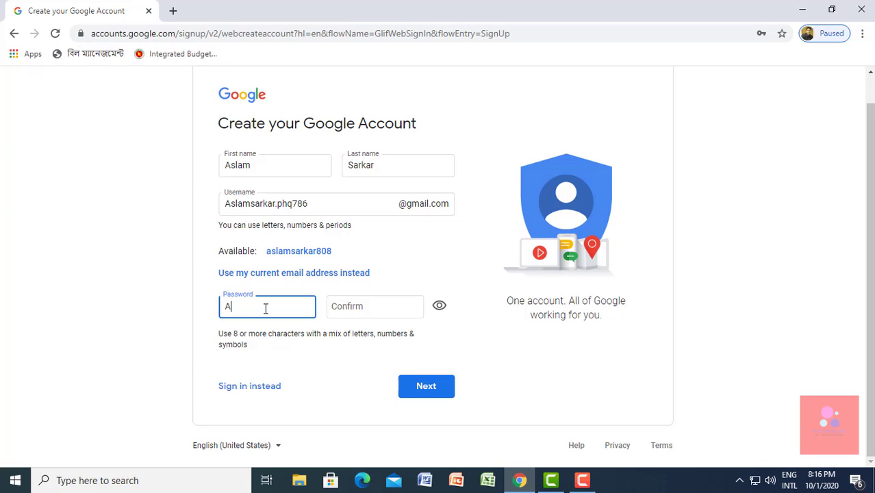
pyautogui.click(357, 307)
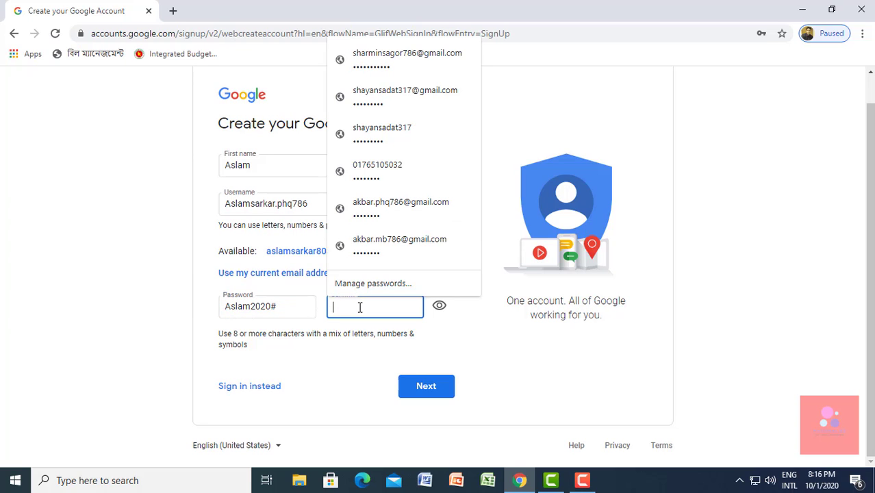
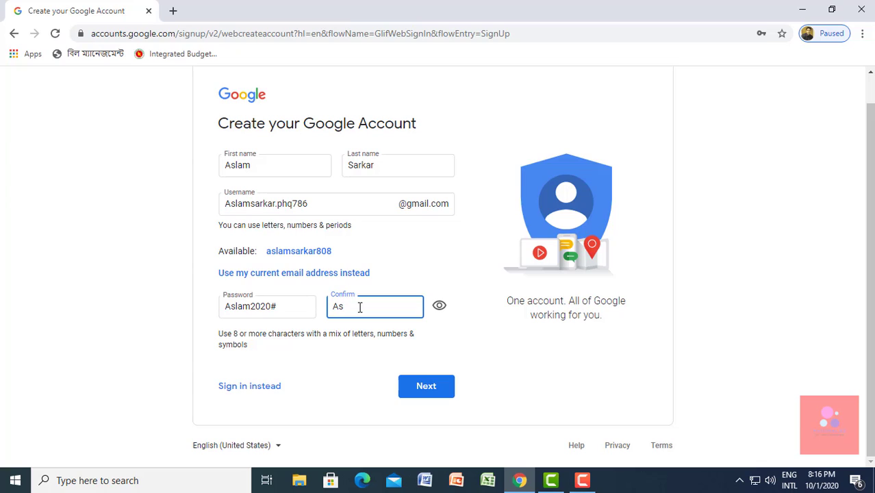
# Step: Submit the signup form, keep Bangladesh as the phone country, and start the phone number
pyautogui.click(432, 389)
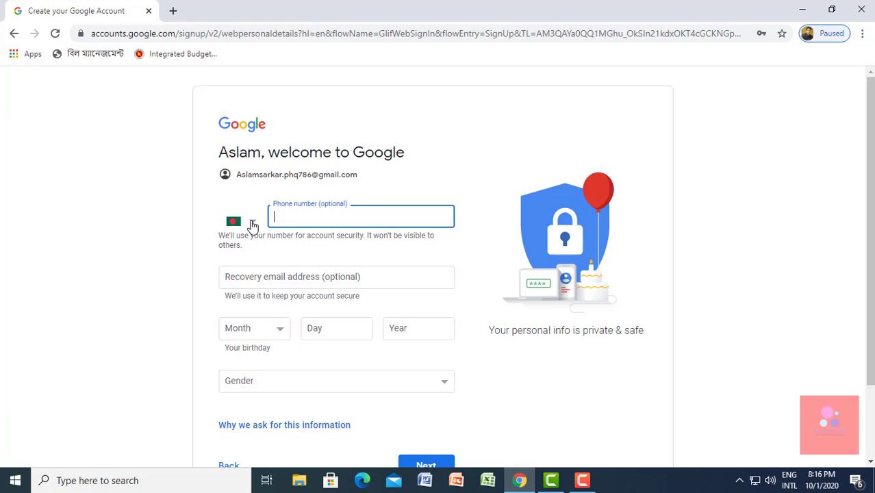
pyautogui.click(252, 225)
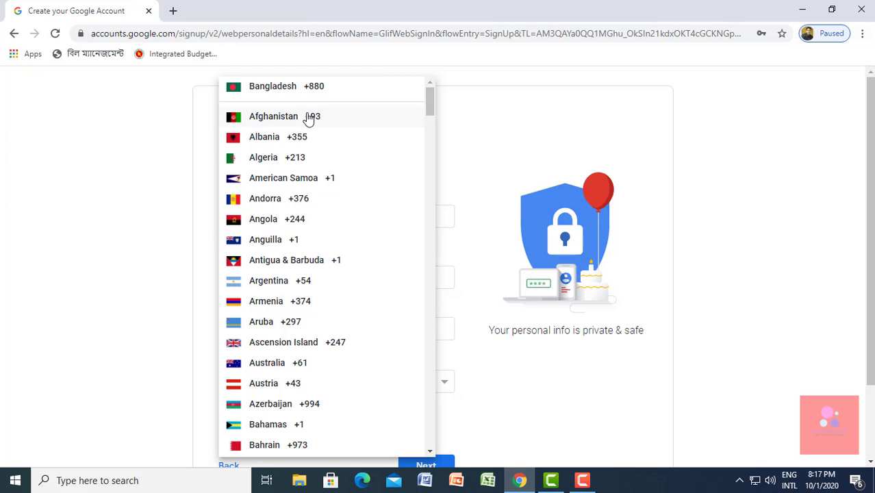
pyautogui.click(264, 96)
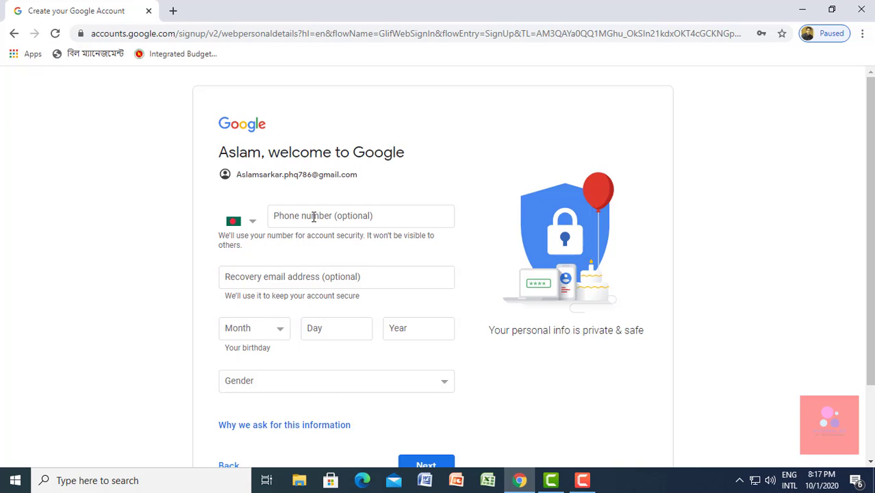
pyautogui.click(313, 216)
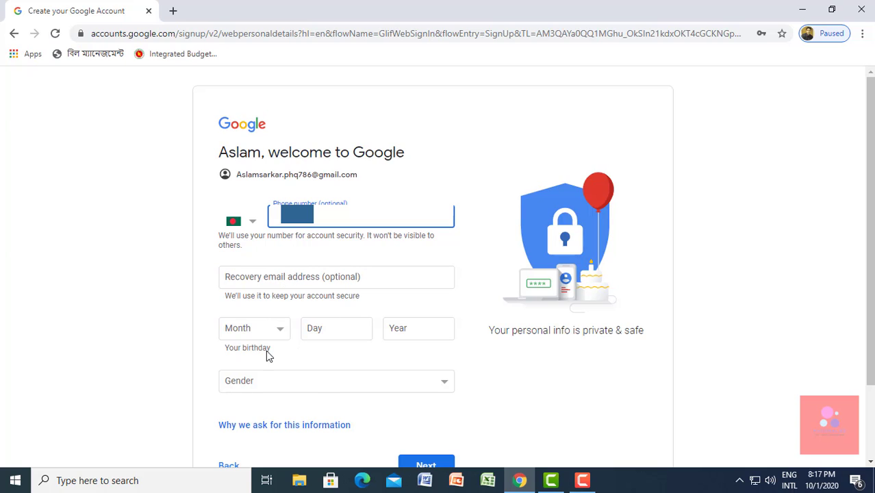
# Step: Enter the birthday as 12 December 1990
pyautogui.click(284, 332)
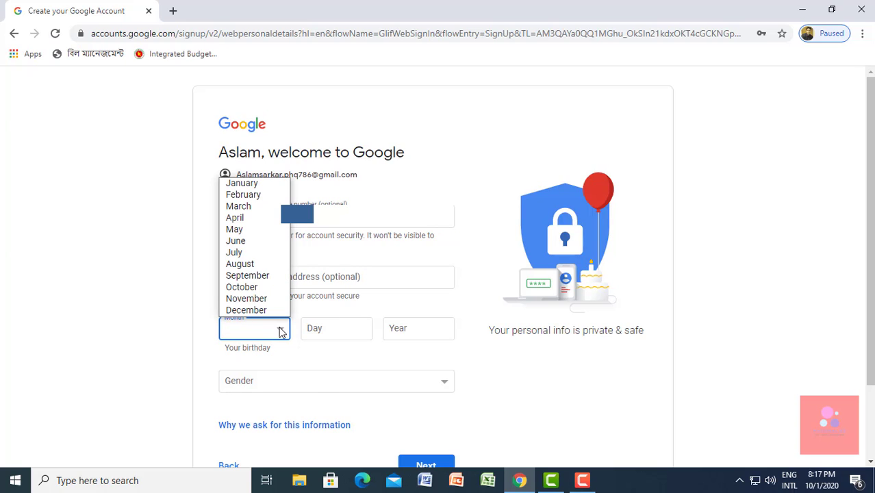
pyautogui.click(246, 310)
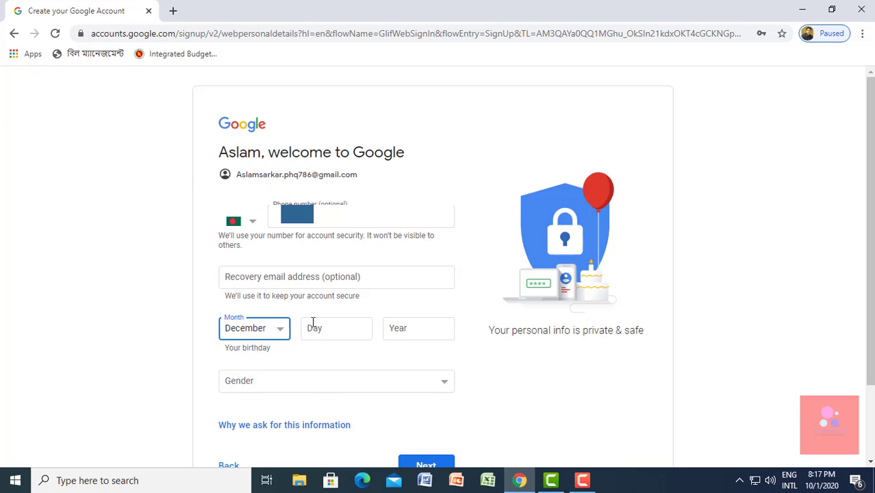
pyautogui.click(332, 327)
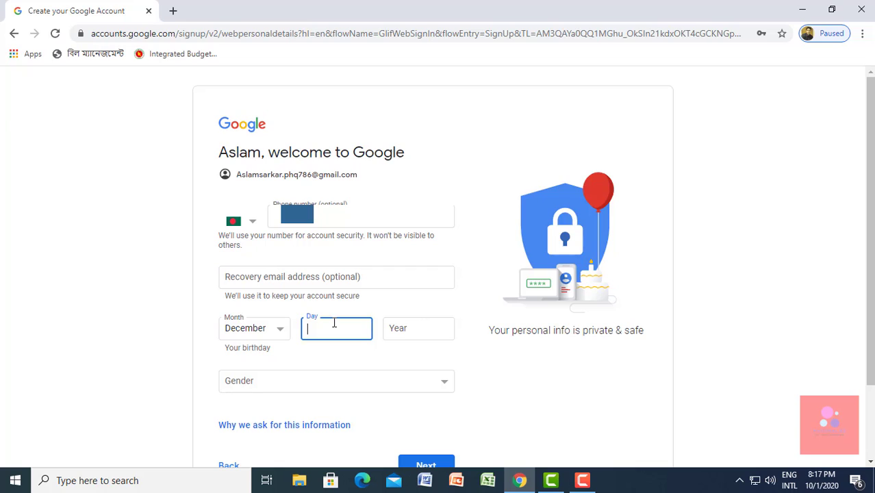
pyautogui.write('12')
pyautogui.click(403, 330)
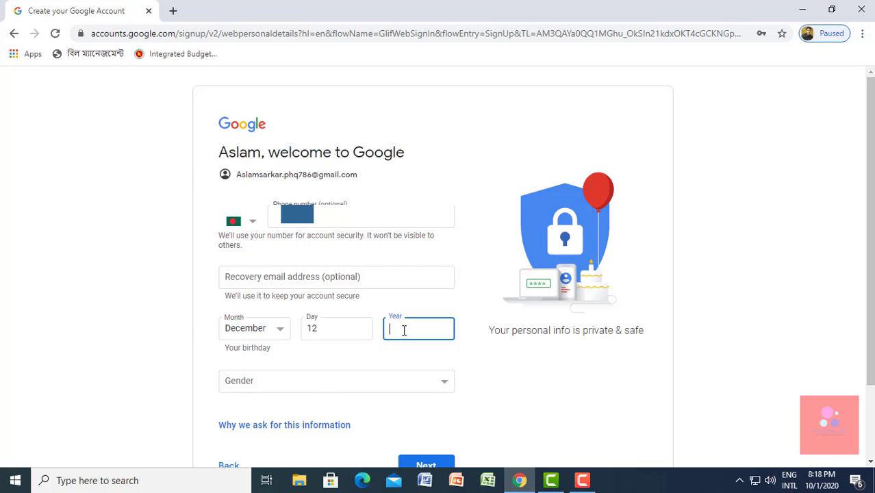
pyautogui.write('1990')
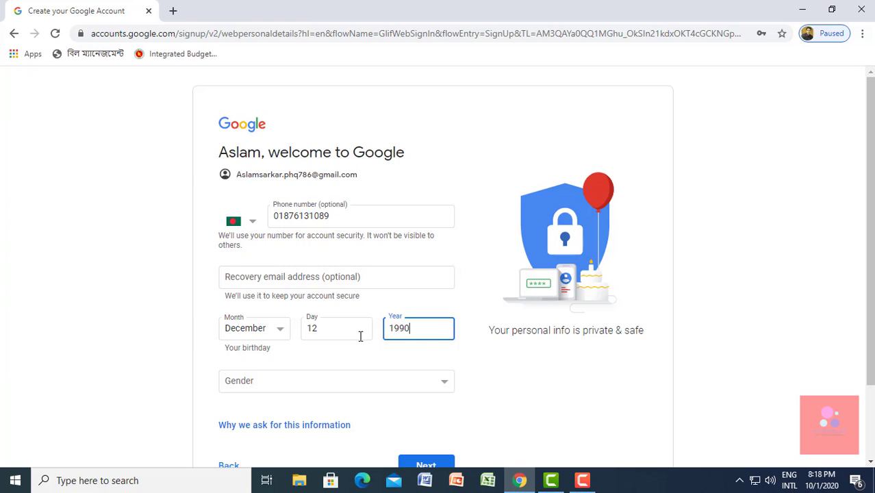
# Step: Choose Male as the gender and continue to the next page
pyautogui.scroll(-1, 319, 360)
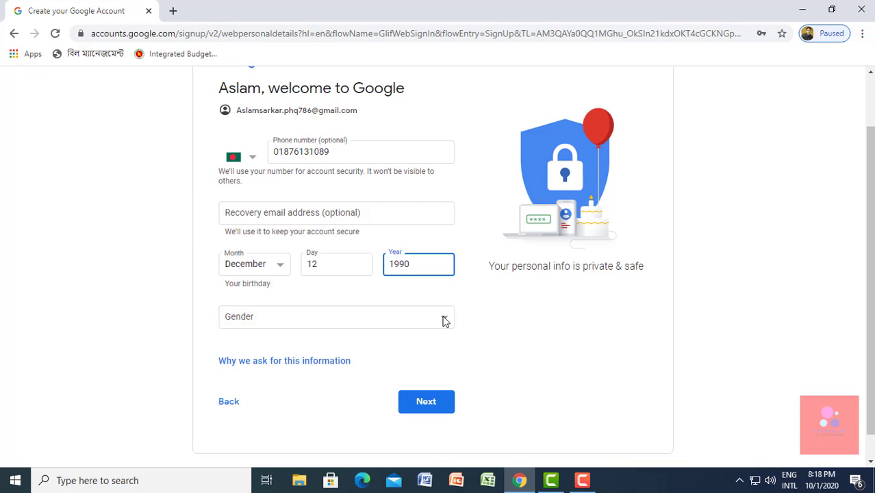
pyautogui.click(444, 319)
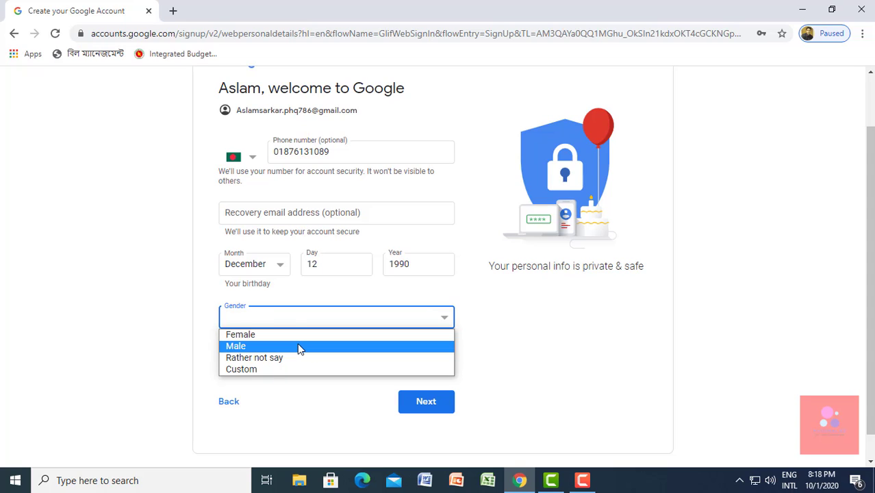
pyautogui.click(299, 347)
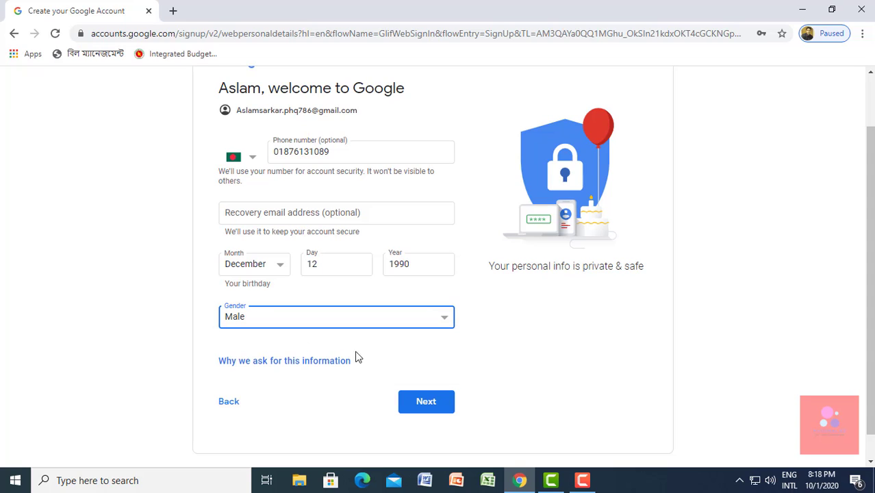
pyautogui.click(432, 404)
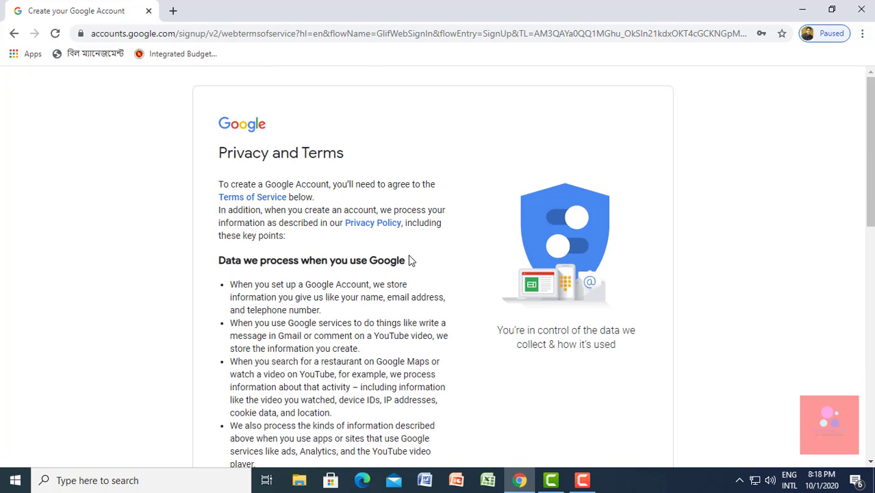
# Step: Scroll through Google's Privacy and Terms and accept them with I agree
pyautogui.scroll(-5, 409, 260)
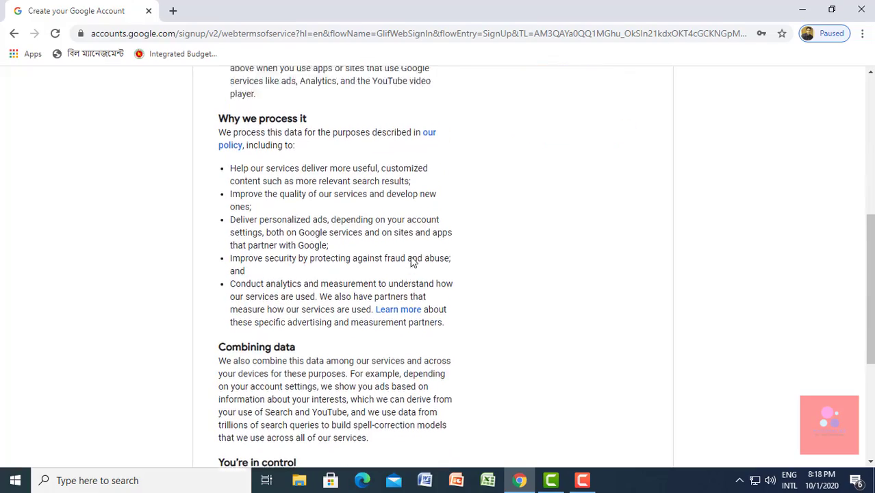
pyautogui.scroll(5, 413, 262)
pyautogui.scroll(-5, 412, 262)
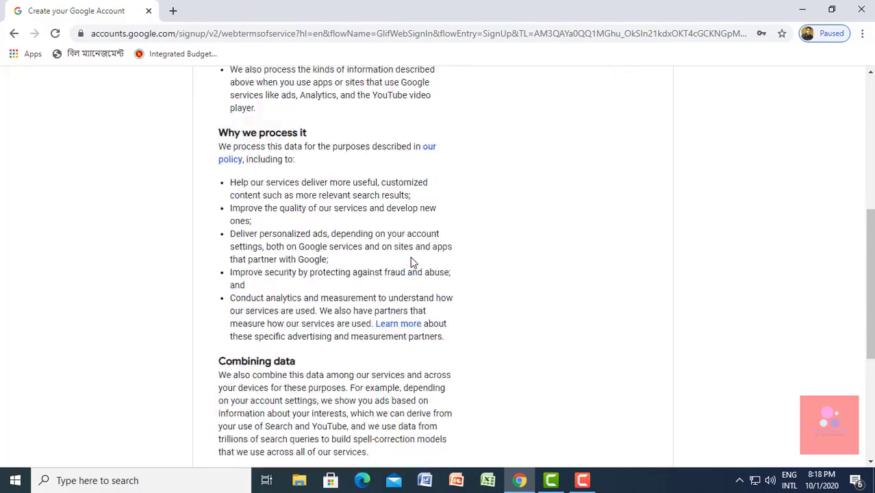
pyautogui.scroll(-4, 412, 262)
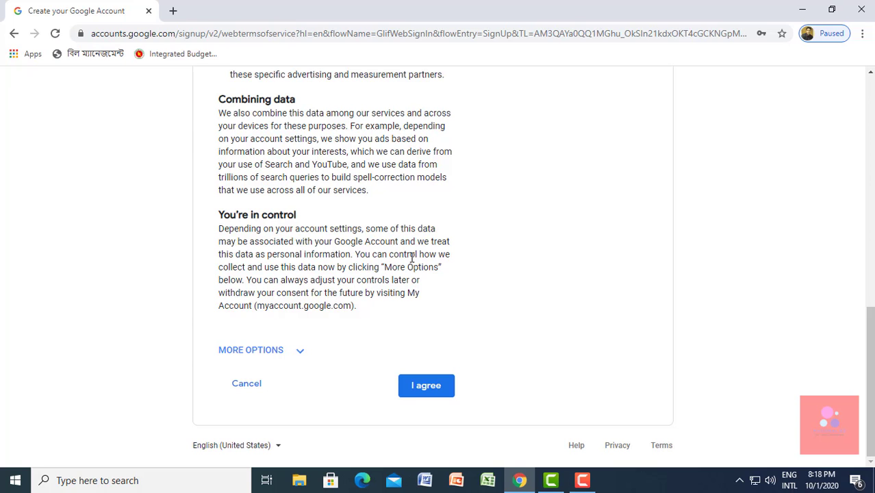
pyautogui.scroll(1, 411, 258)
pyautogui.scroll(-1, 412, 258)
pyautogui.click(438, 388)
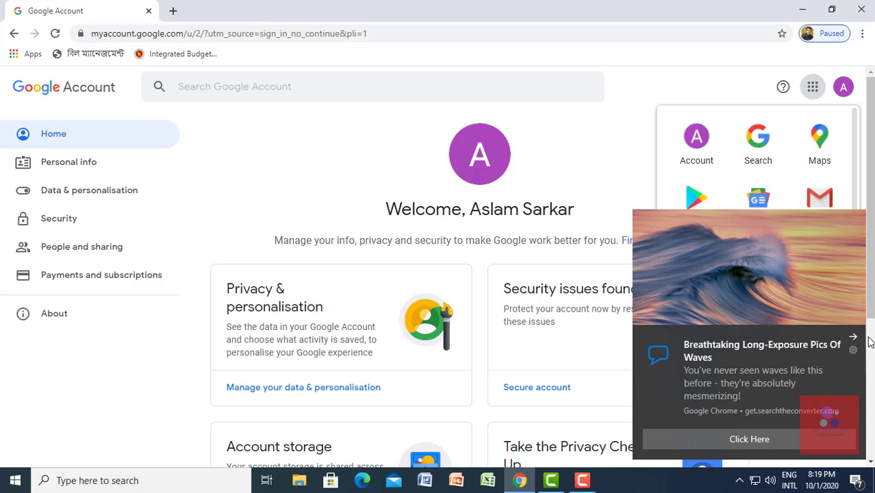
# Step: Dismiss the Chrome notification popup and the Google apps panel covering the page
pyautogui.click(852, 337)
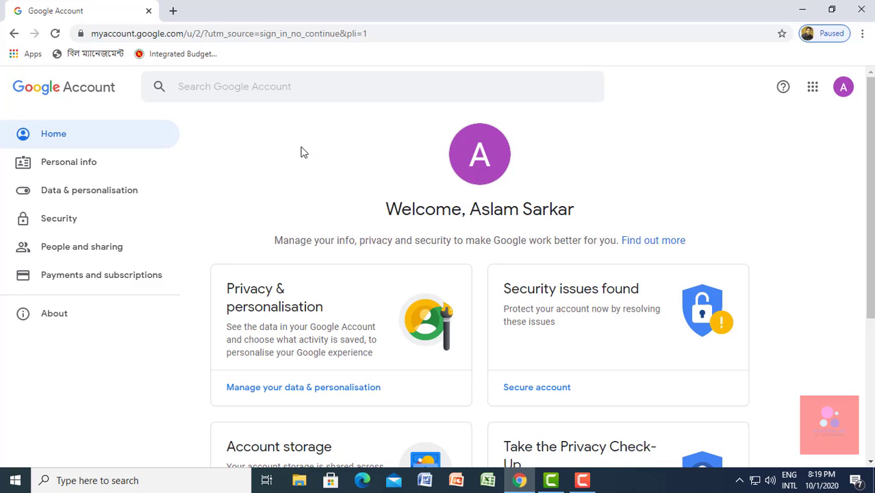
# Step: Go to Personal info and scroll to the Profile card
pyautogui.click(55, 164)
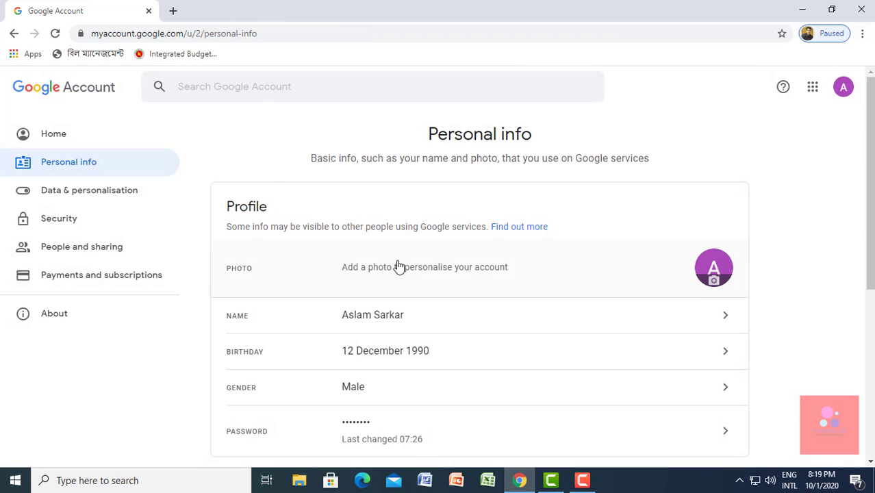
pyautogui.scroll(-1, 397, 265)
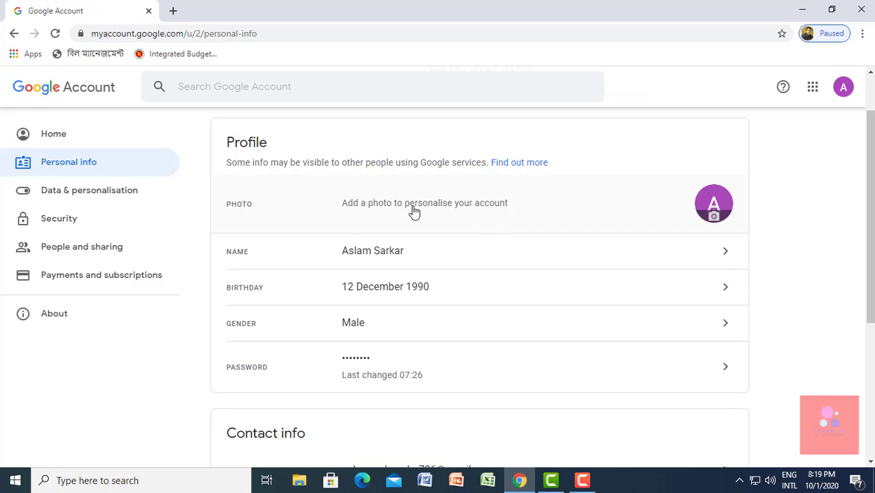
# Step: Upload Bill_Gates_choose_Lazy_Person-removebg-preview.png from Downloads through the profile avatar
pyautogui.click(714, 205)
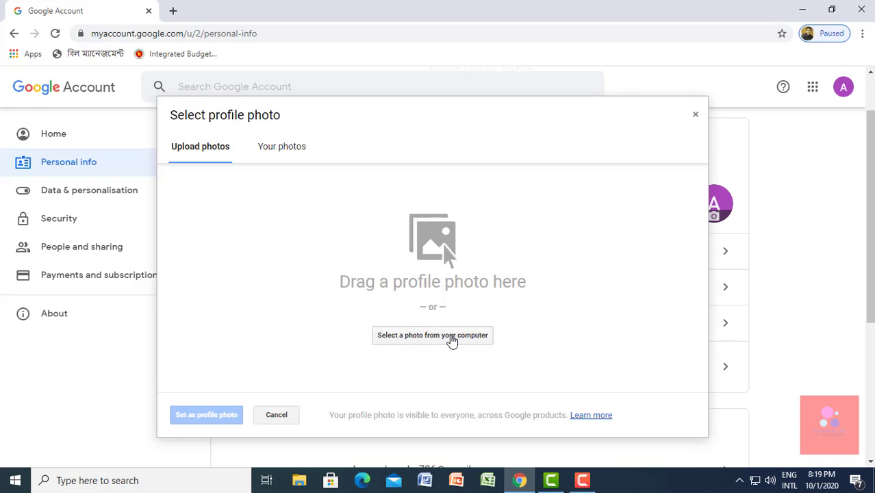
pyautogui.click(451, 340)
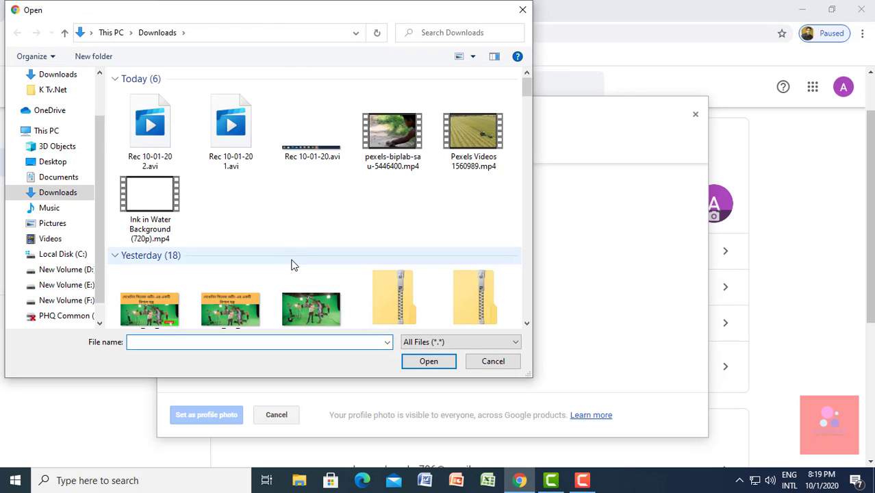
pyautogui.scroll(-5, 284, 238)
pyautogui.scroll(-10, 283, 238)
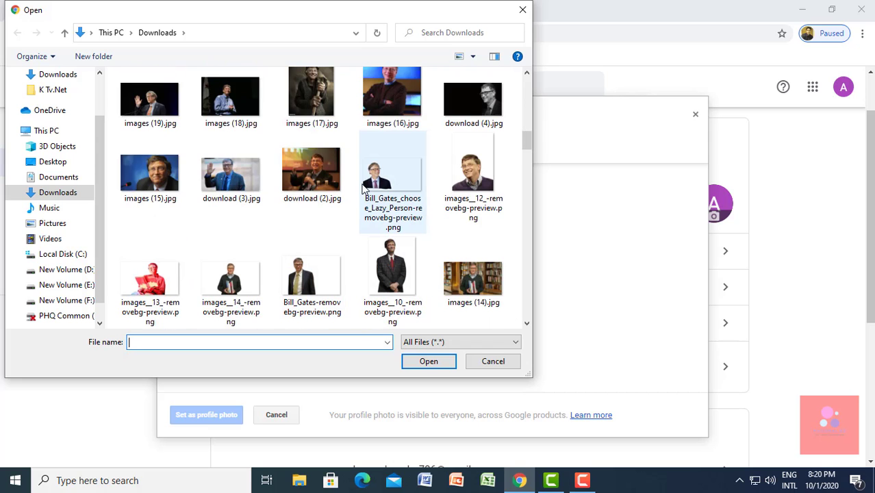
pyautogui.click(387, 183)
pyautogui.click(428, 361)
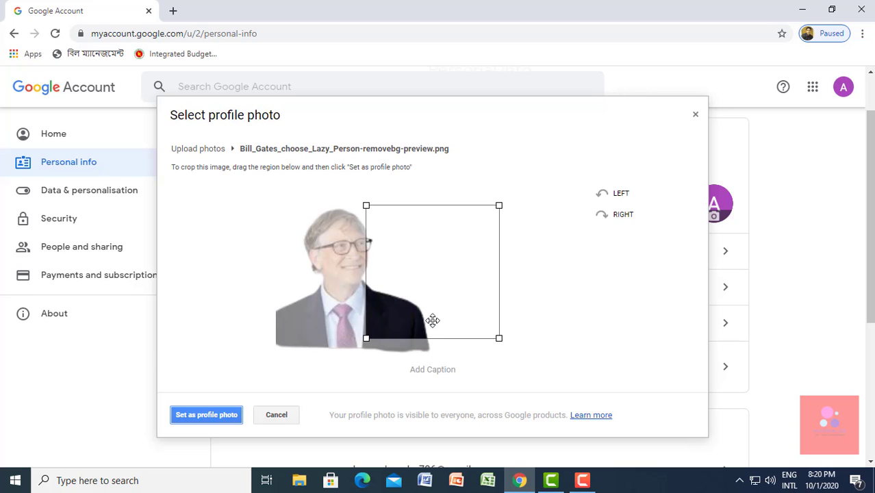
# Step: Move the crop square onto the face and shoulders and set it as the profile photo
pyautogui.moveTo(436, 299); pyautogui.dragTo(348, 299)
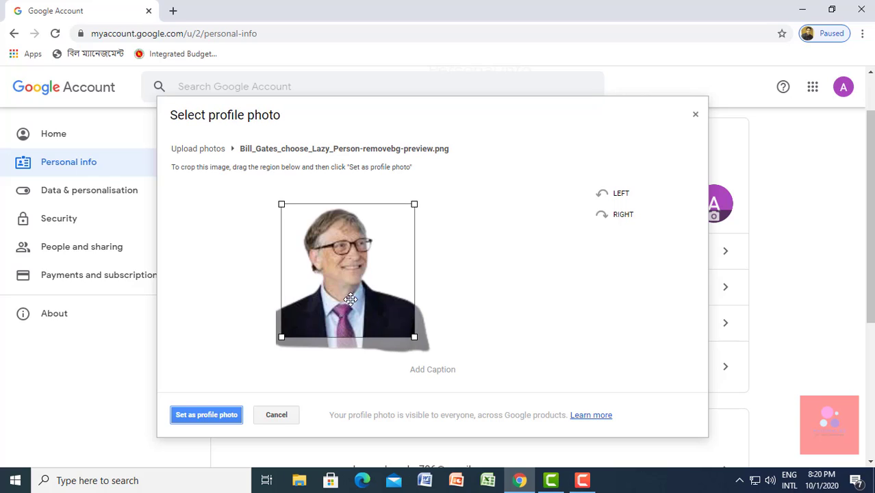
pyautogui.click(223, 417)
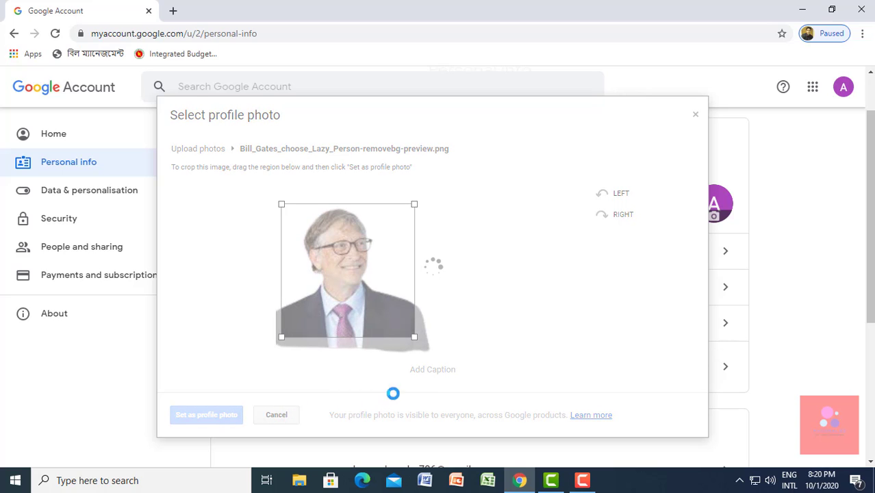